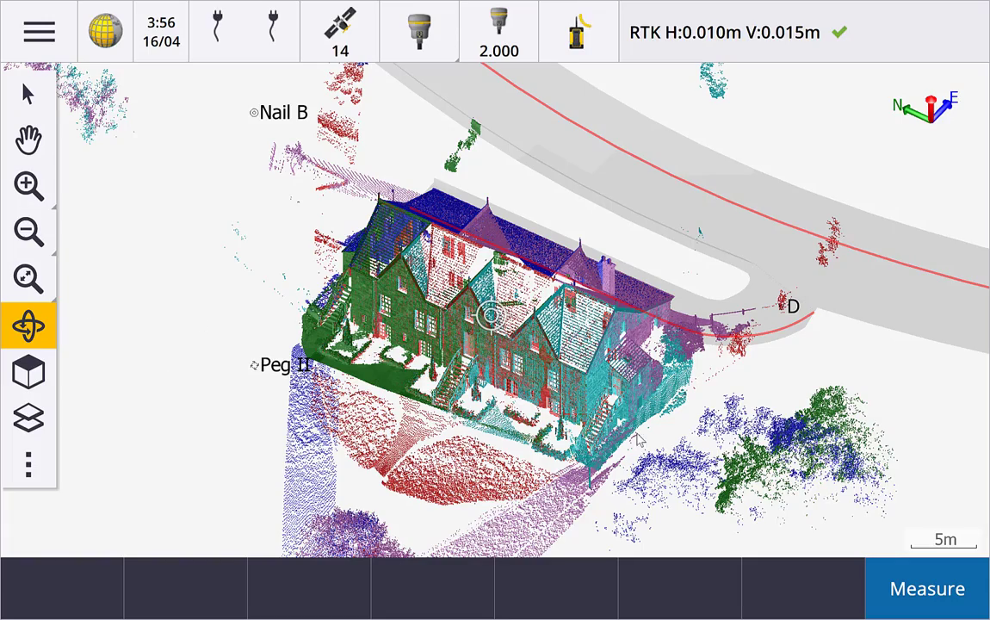
Step: Orbit the point cloud so the road runs diagonally behind the terrace, then return to the Select tool
drag(559, 392, 629, 419)
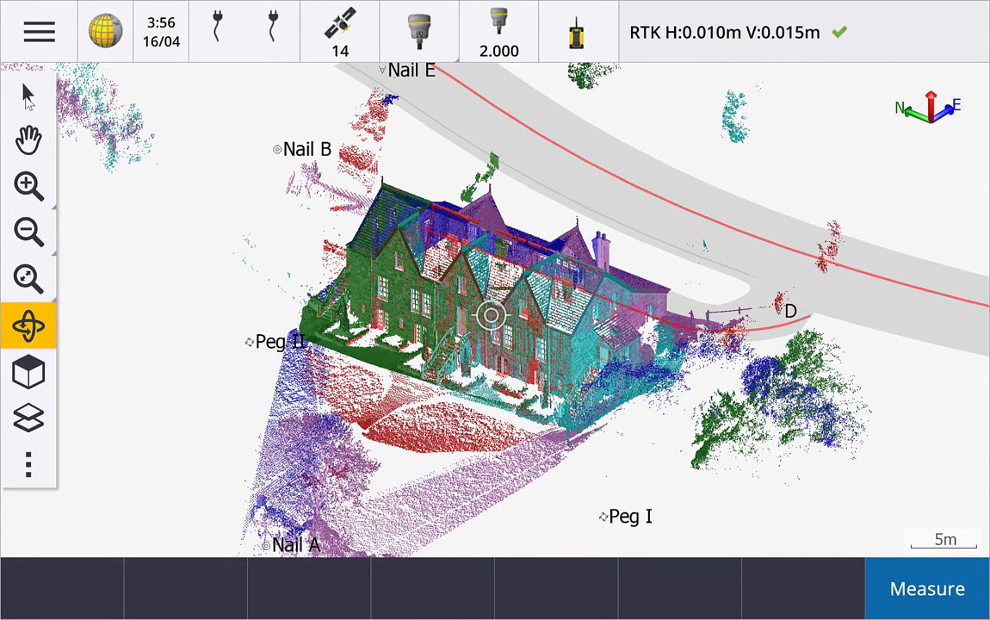
click(29, 97)
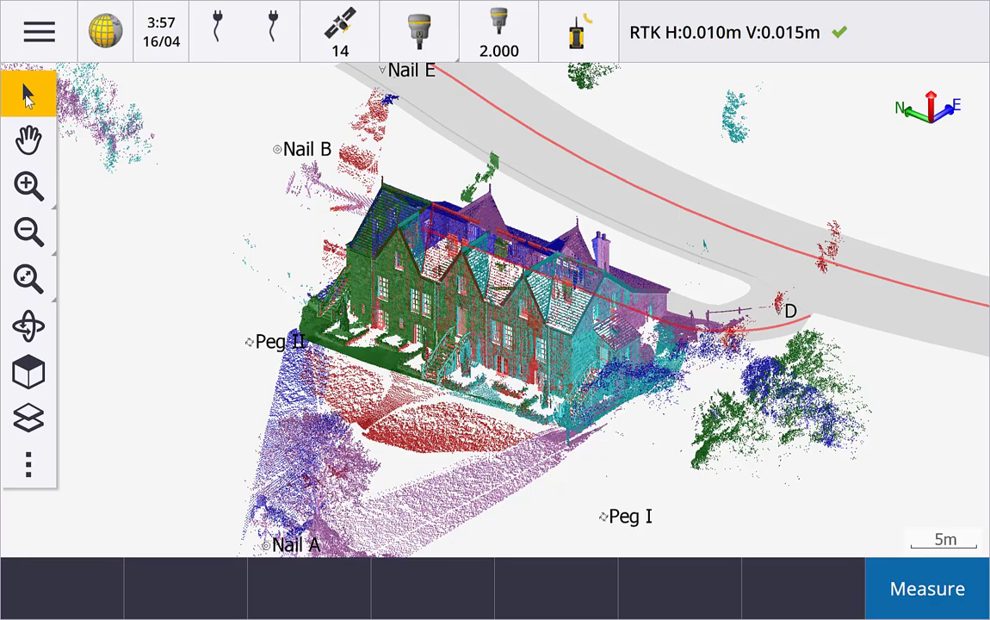
Step: Apply a Limit box, view its Right/Left and Back/Front limits, ending on Top/Bottom (20.0–34.0)
click(28, 463)
click(117, 590)
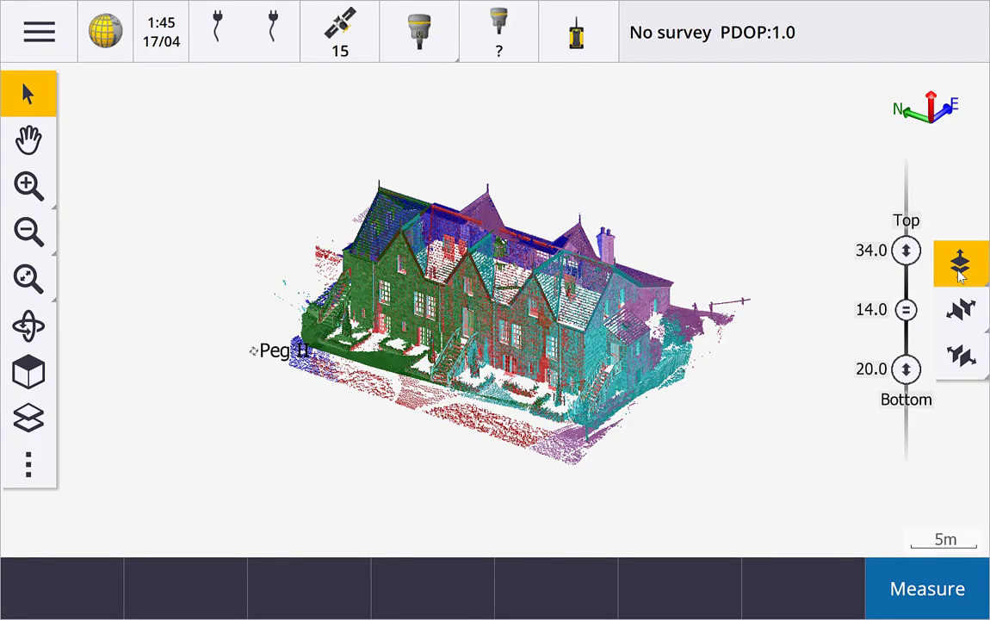
click(961, 312)
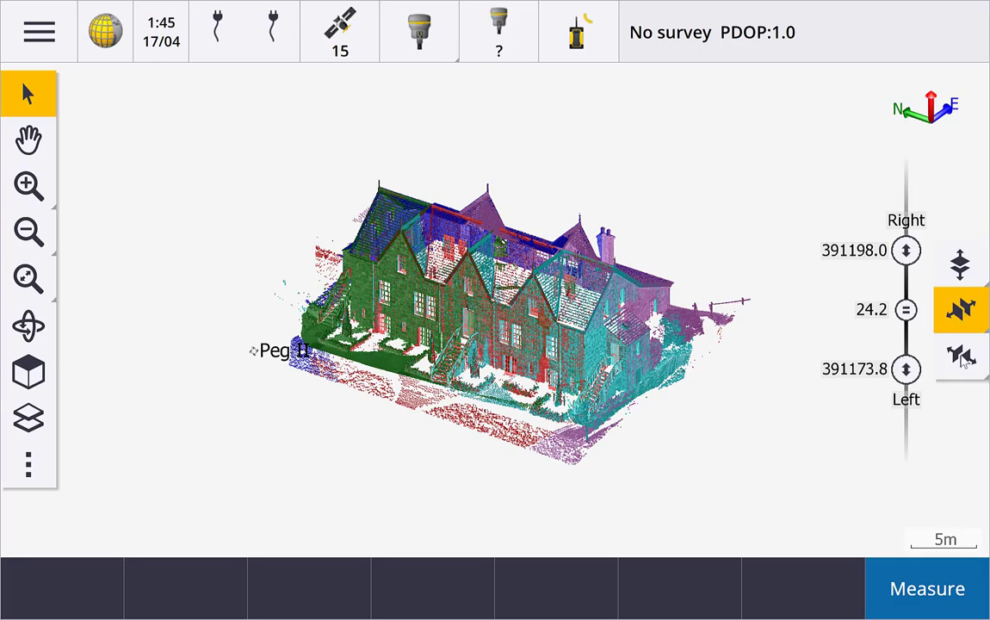
click(962, 358)
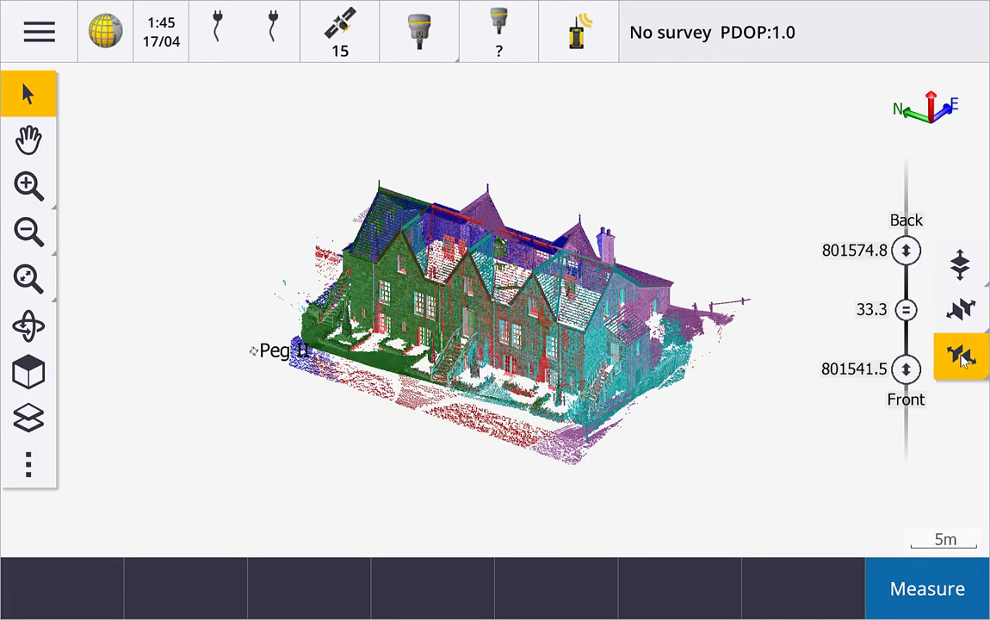
click(961, 264)
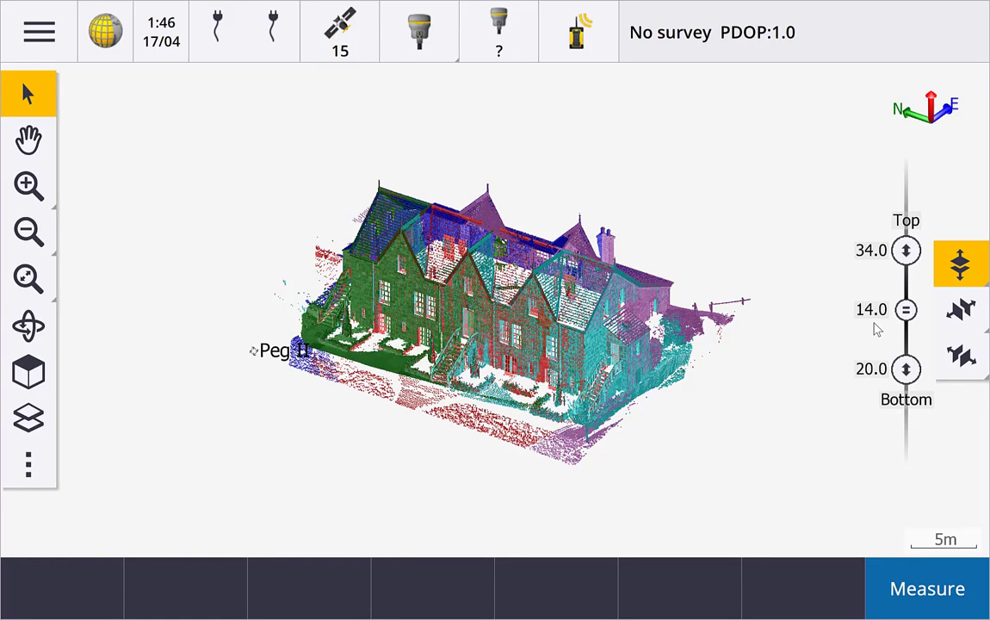
Step: Drag the limit box's top elevation handle to raise the upper limit to 34.9
click(906, 250)
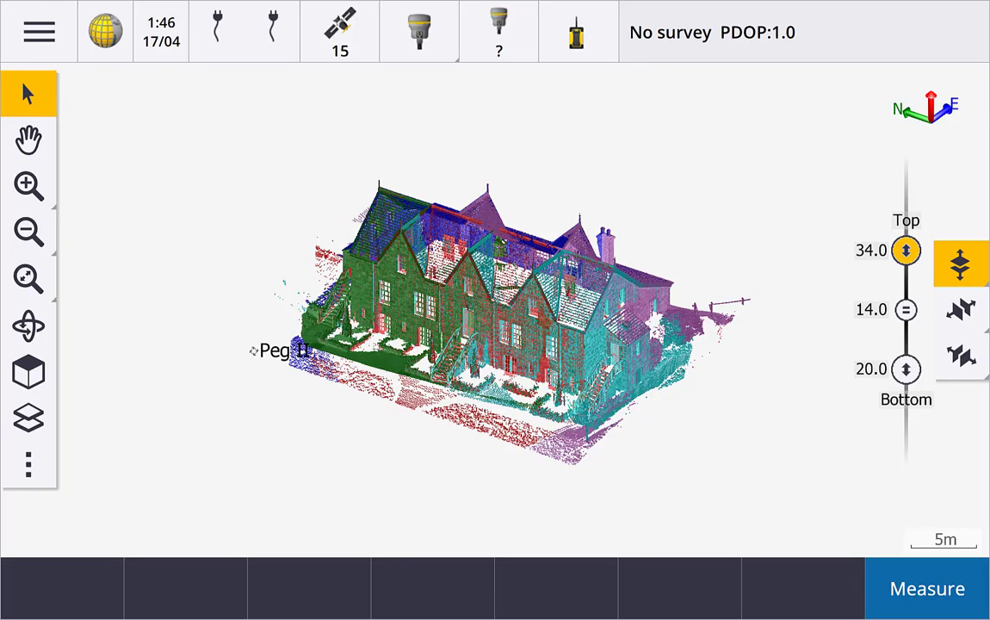
mouse_move(906, 249)
mouse_down()
mouse_move(906, 341)
mouse_move(906, 249)
mouse_up()
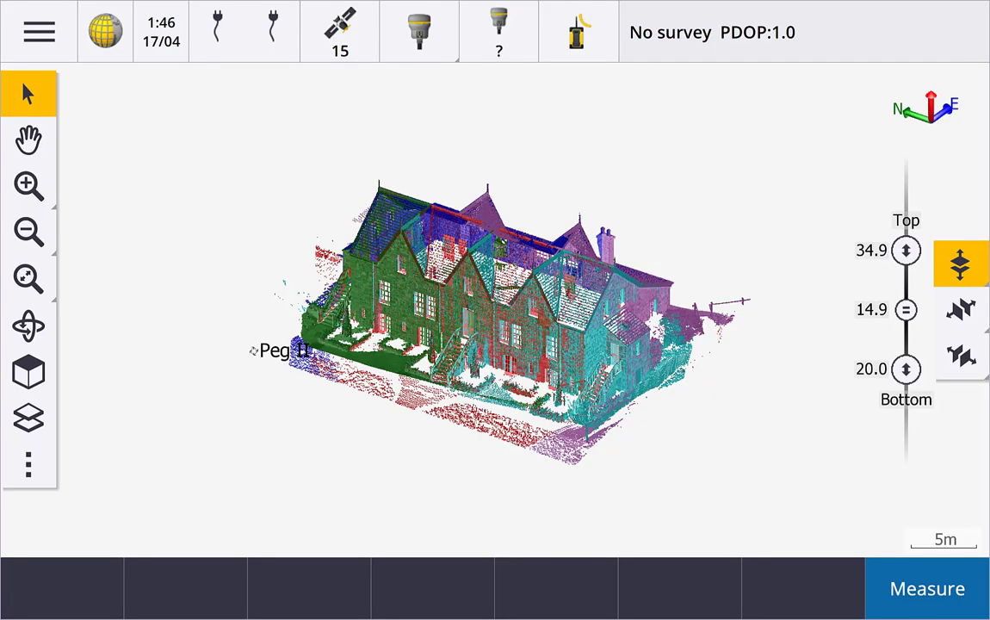
click(905, 309)
Step: Slide the whole elevation slab up and back down so it spans 21.2 to 36.1
drag(905, 309, 906, 234)
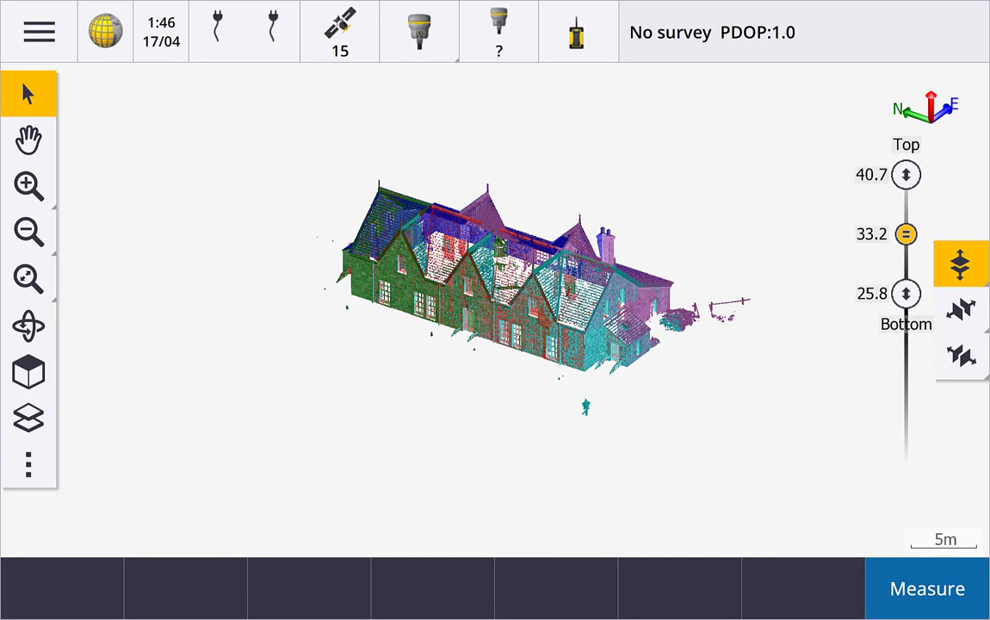
drag(905, 234, 905, 293)
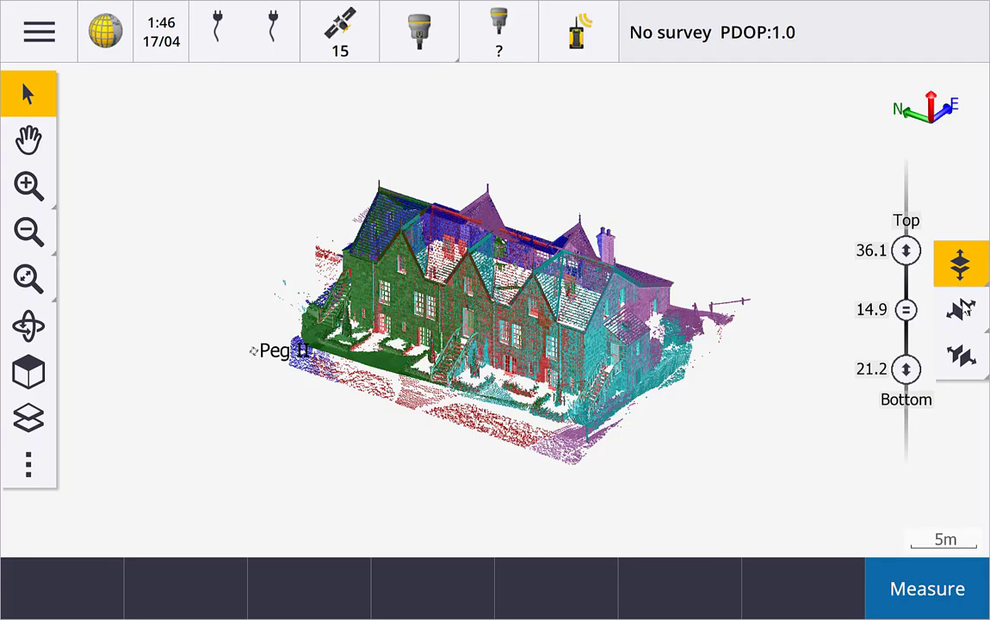
Step: Set the job's Cogo reference azimuth to 30°00'00" in Job properties and accept the change
click(38, 35)
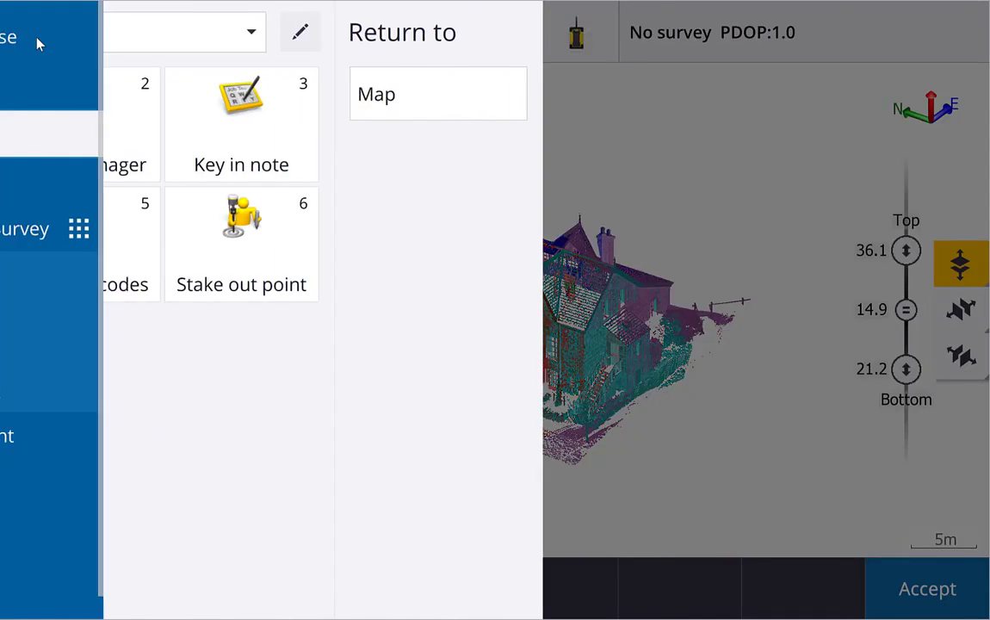
click(332, 353)
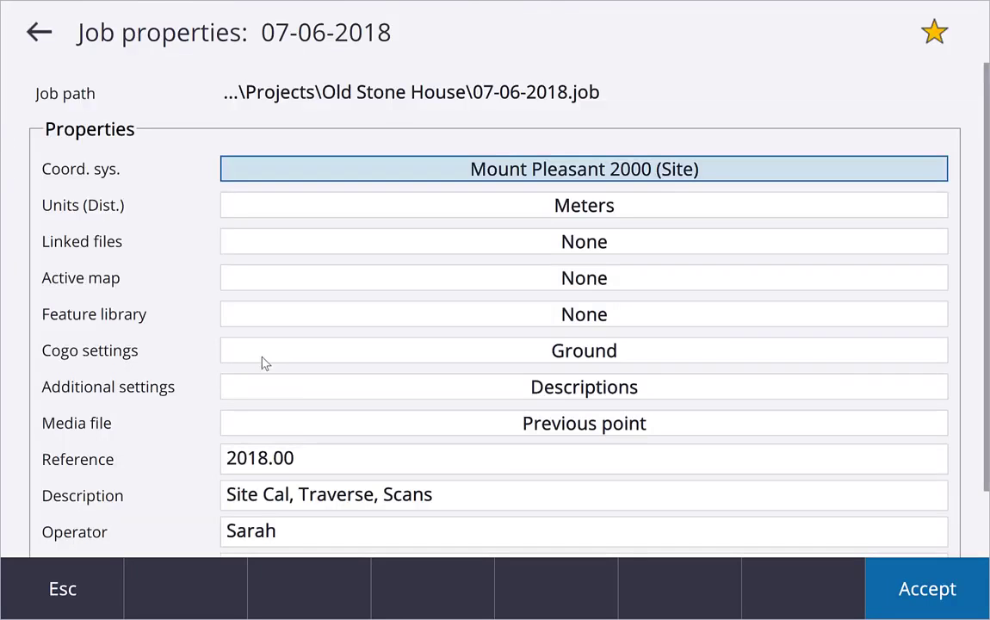
click(278, 350)
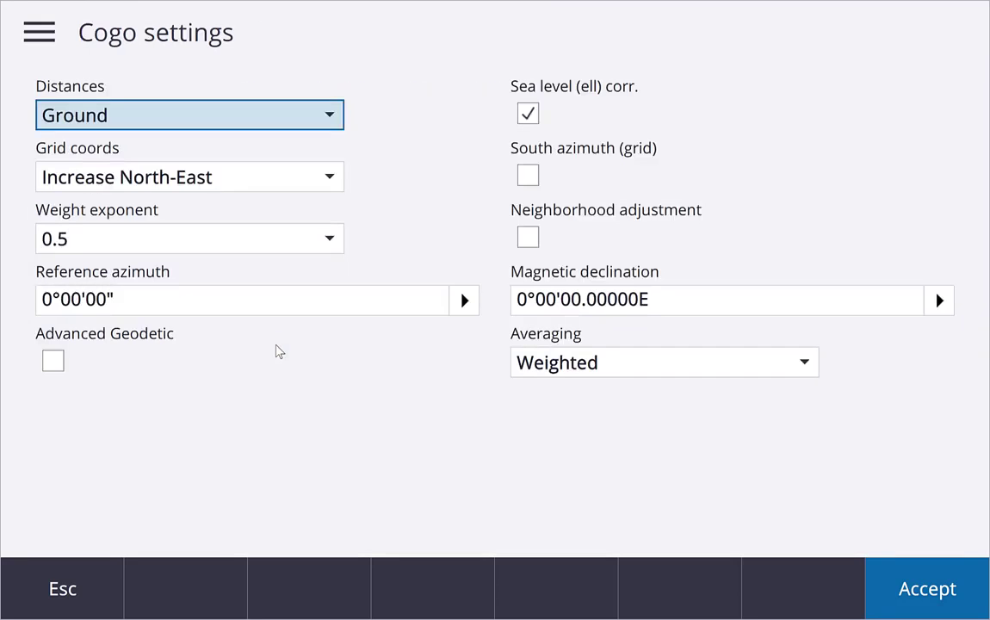
click(179, 306)
drag(140, 303, 13, 300)
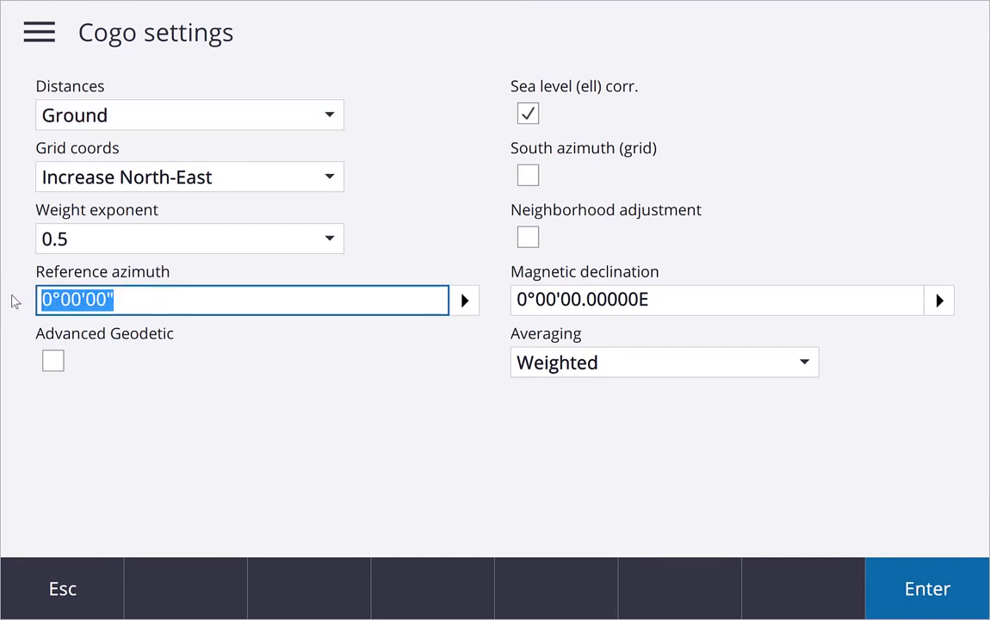
text(30)
key(Return)
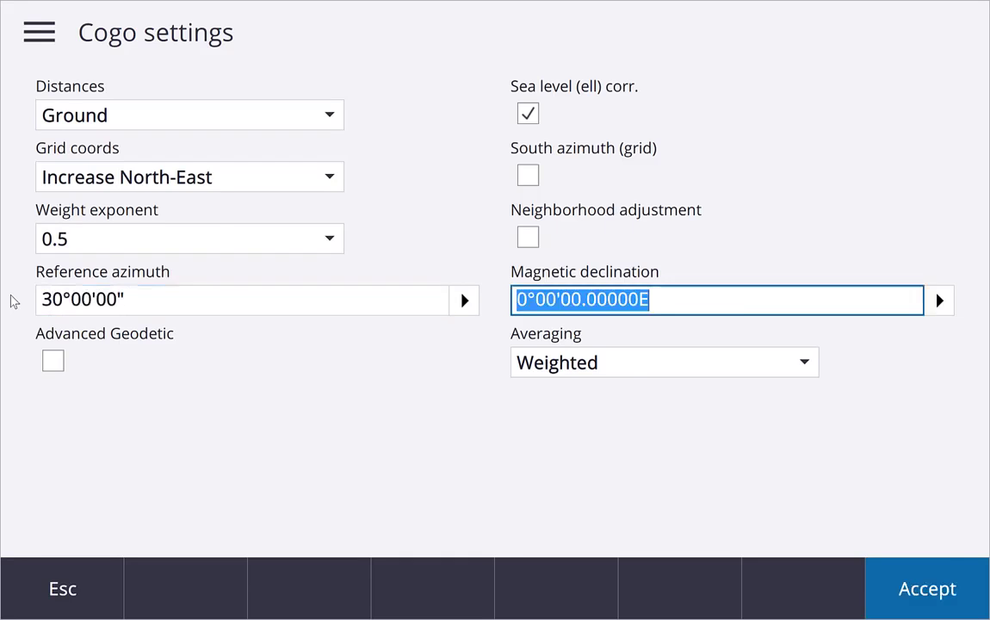
key(Return)
key(Return)
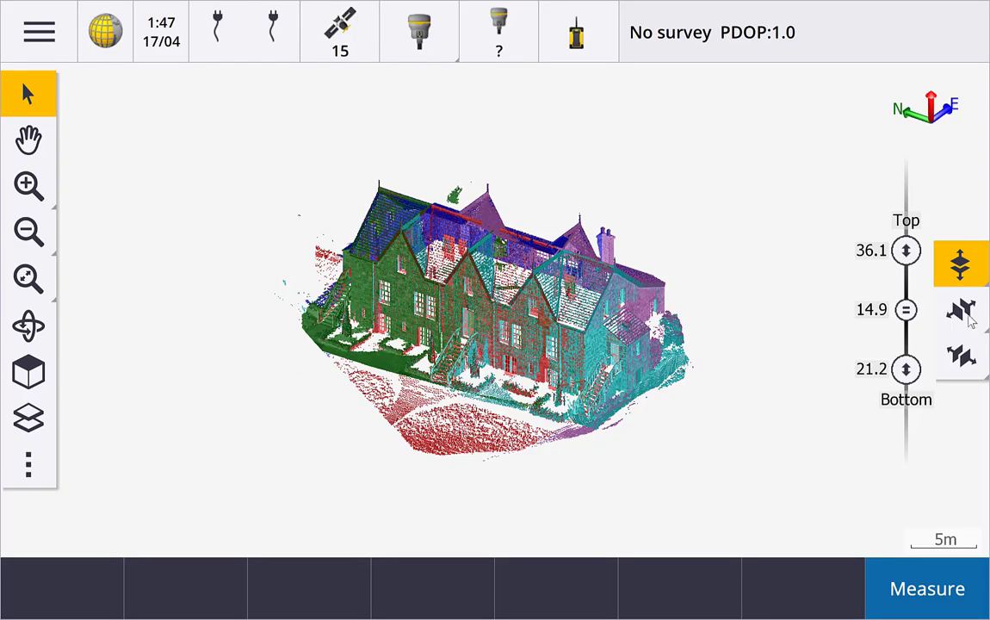
click(966, 314)
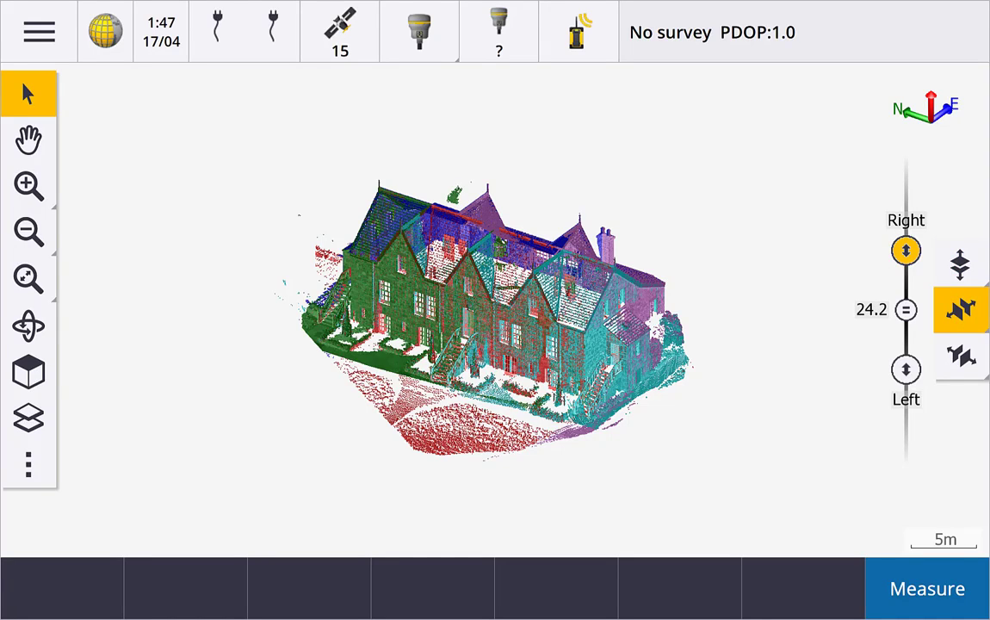
drag(906, 250, 905, 453)
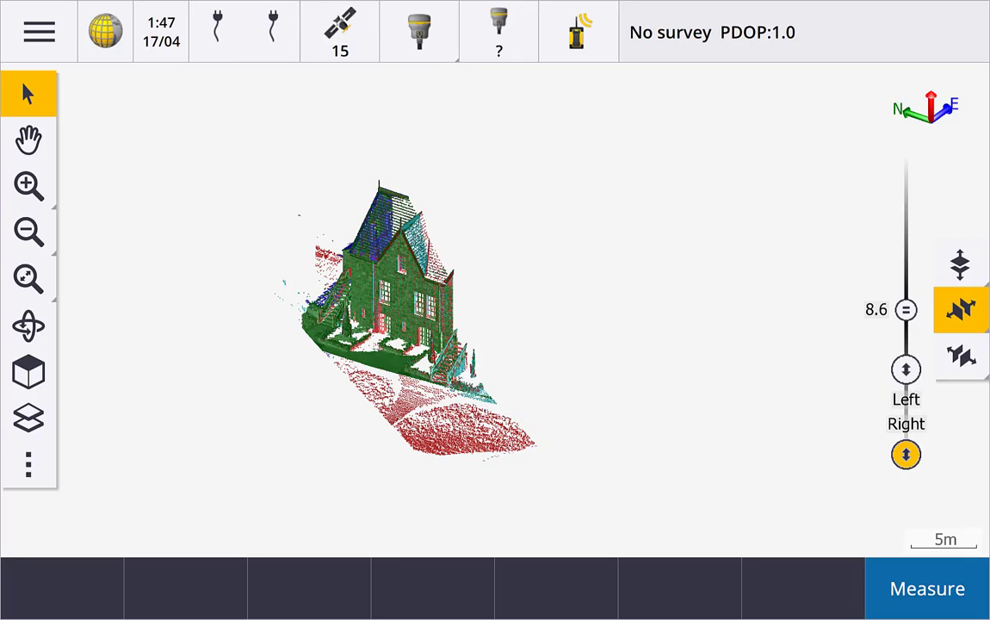
drag(906, 454, 905, 250)
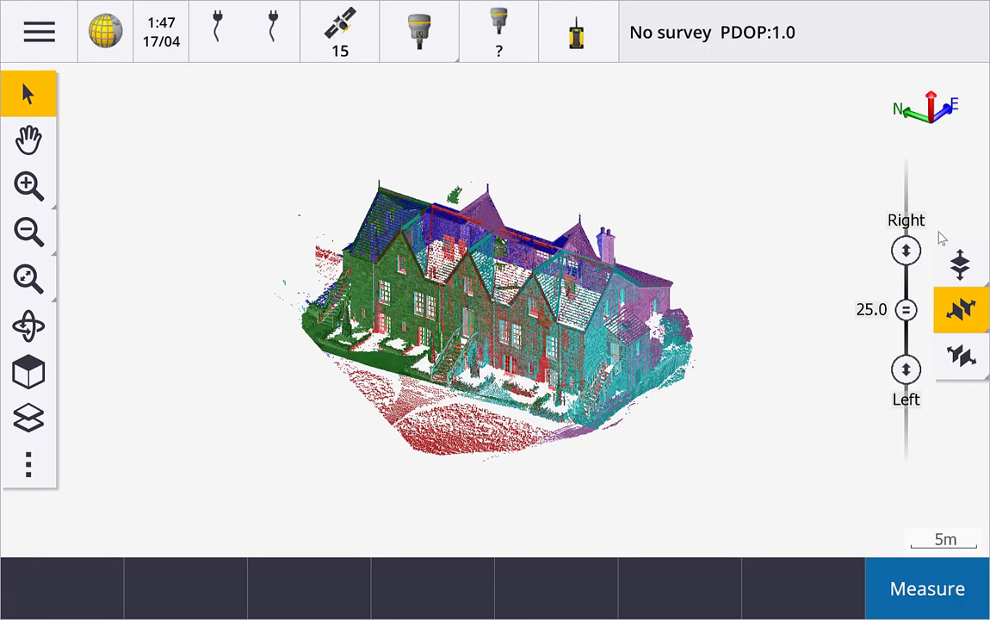
click(972, 272)
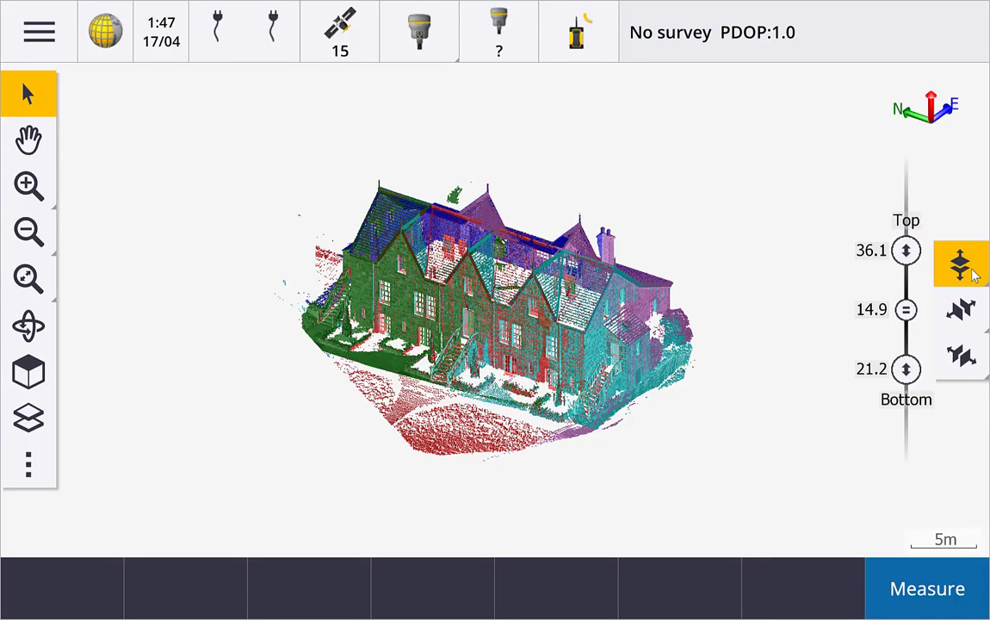
Step: In Vertical limits, set the slab thickness to 10 m and lock it
click(972, 272)
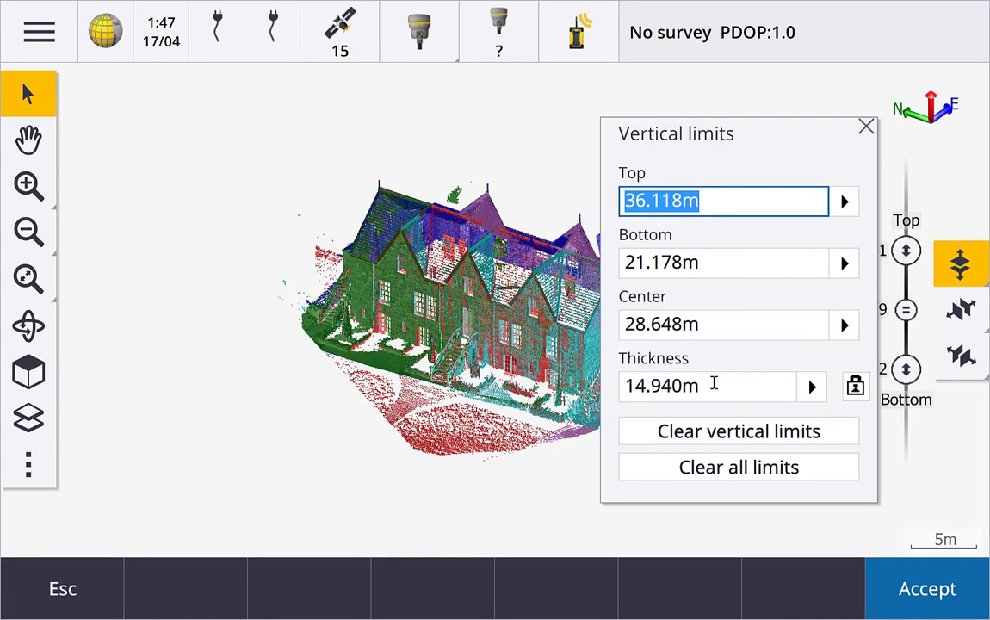
click(627, 386)
text(10)
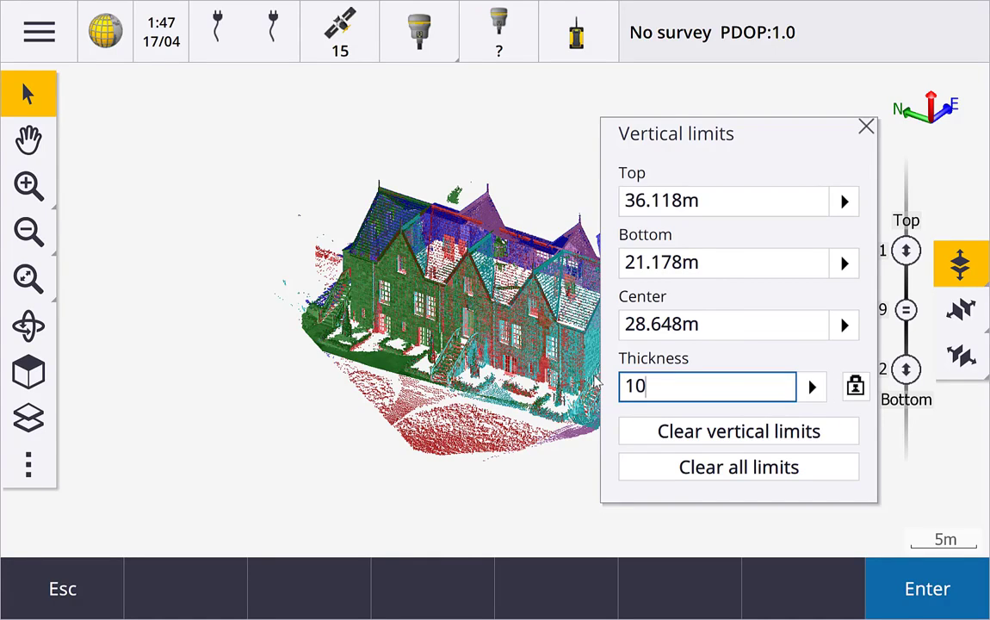
click(852, 387)
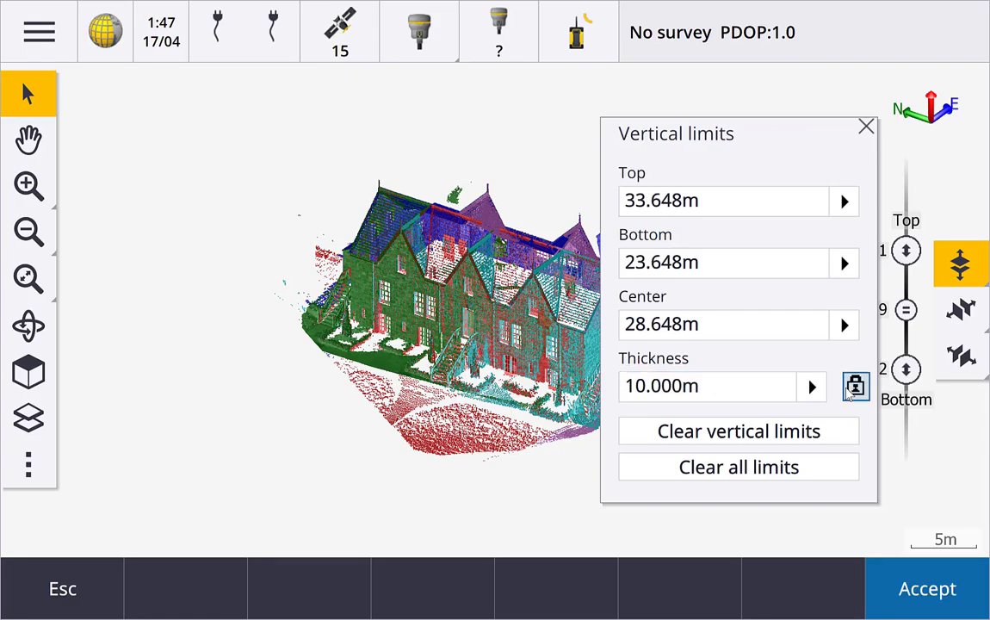
Step: Set the top elevation to 36 m, giving a bottom of 26 m
click(687, 198)
click(630, 196)
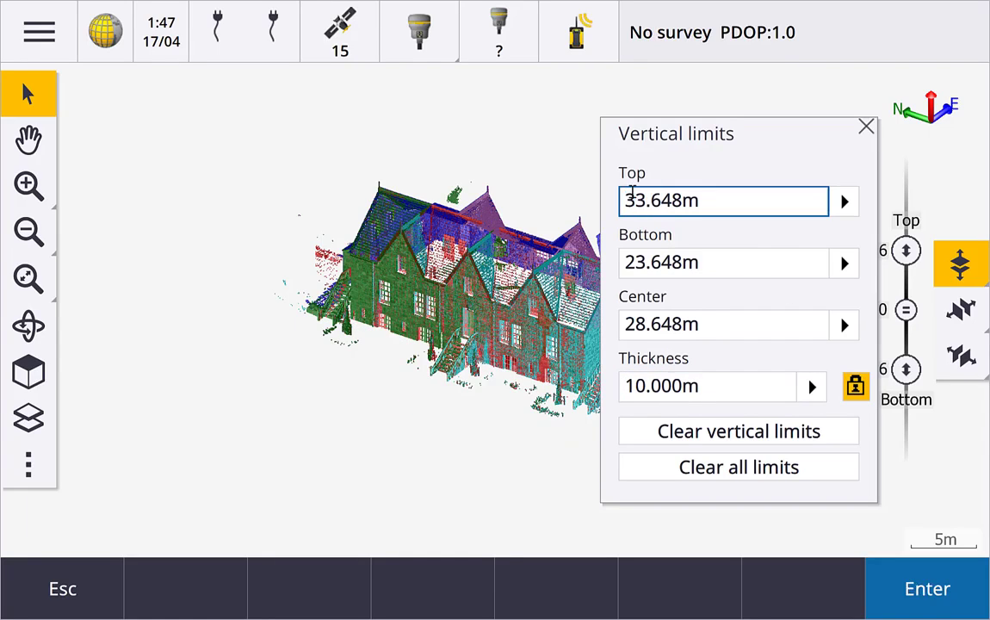
key(shift+End)
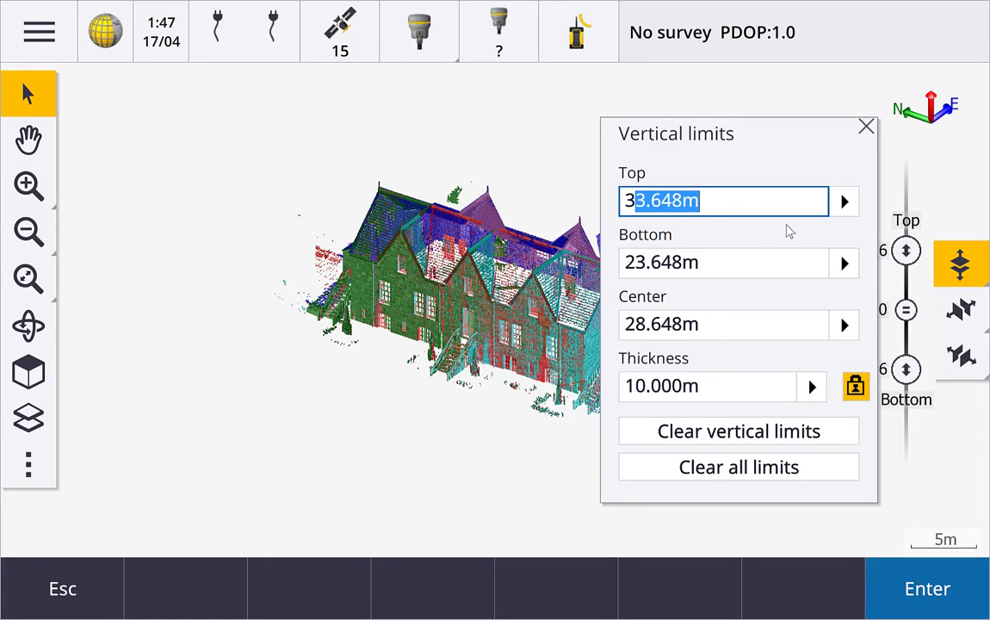
text(6)
key(Tab)
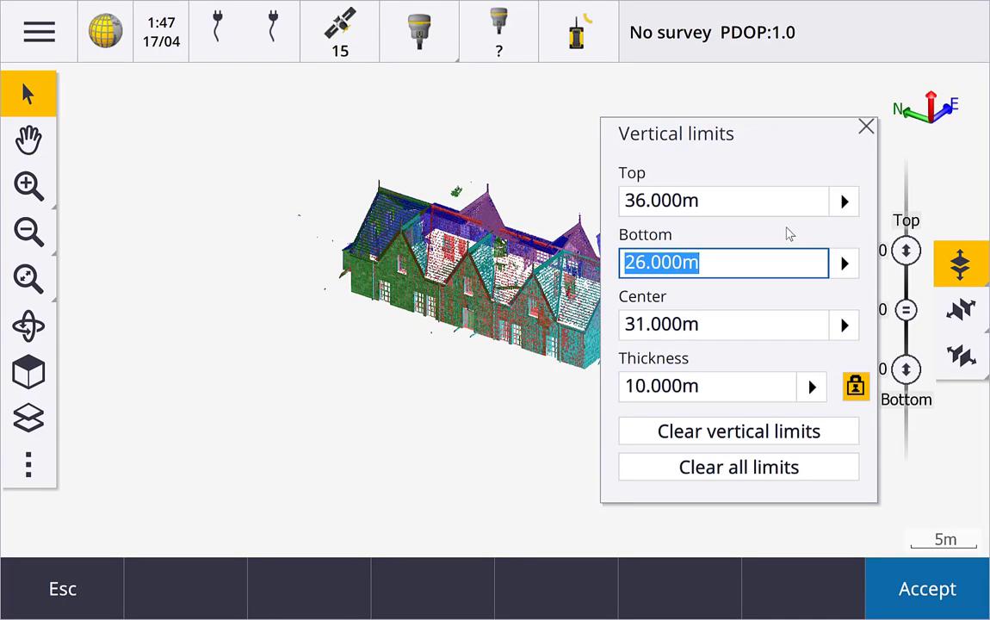
click(864, 127)
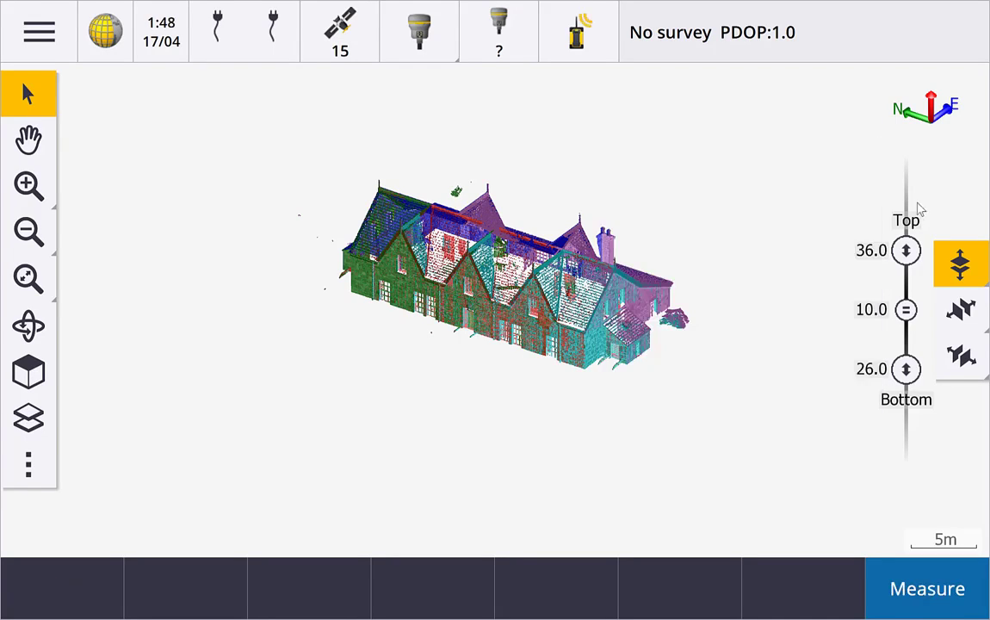
click(959, 264)
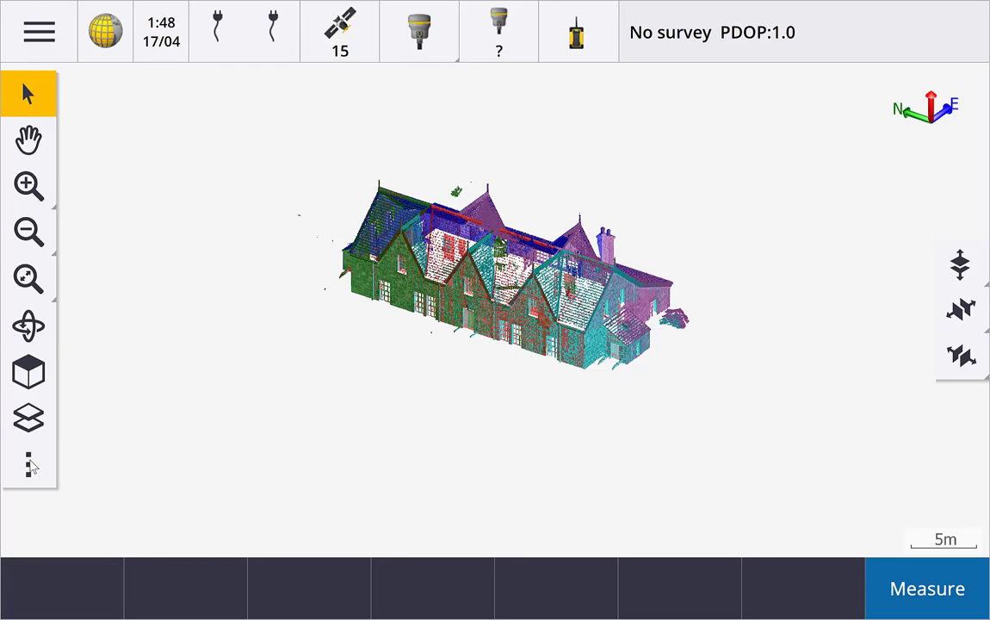
click(31, 465)
click(152, 603)
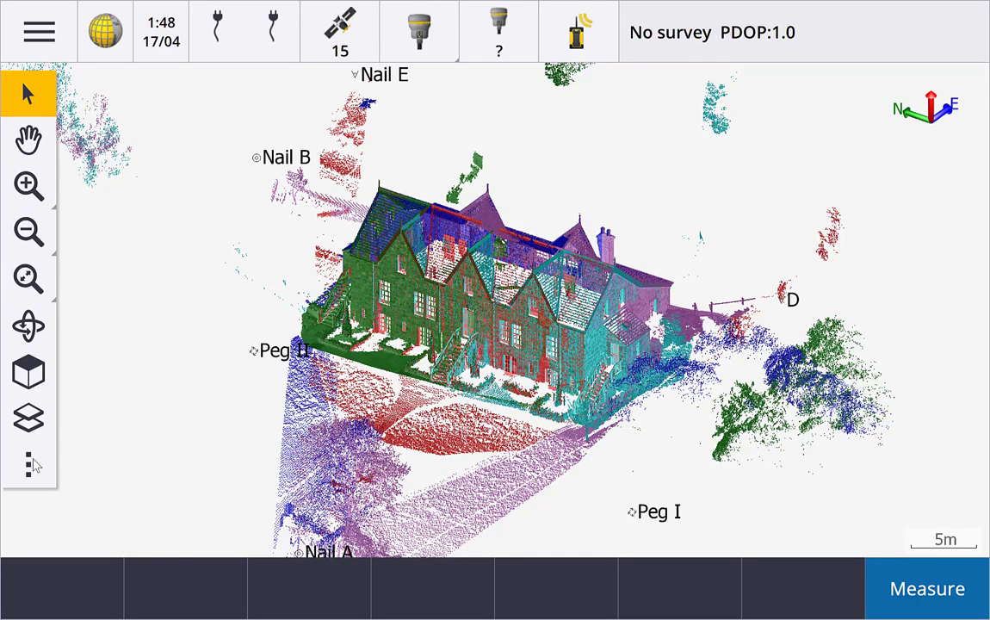
click(31, 465)
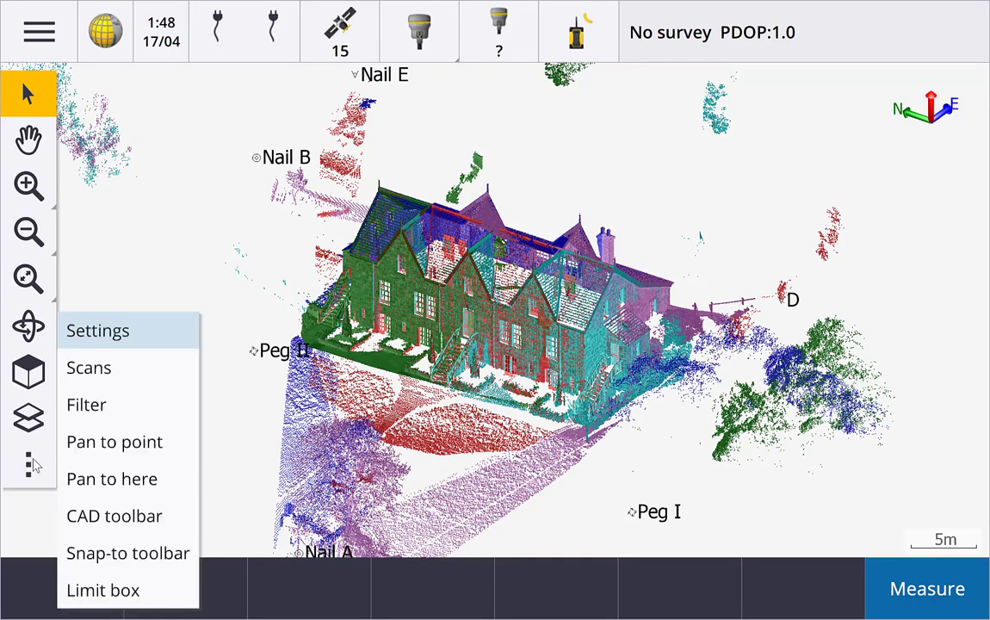
click(97, 592)
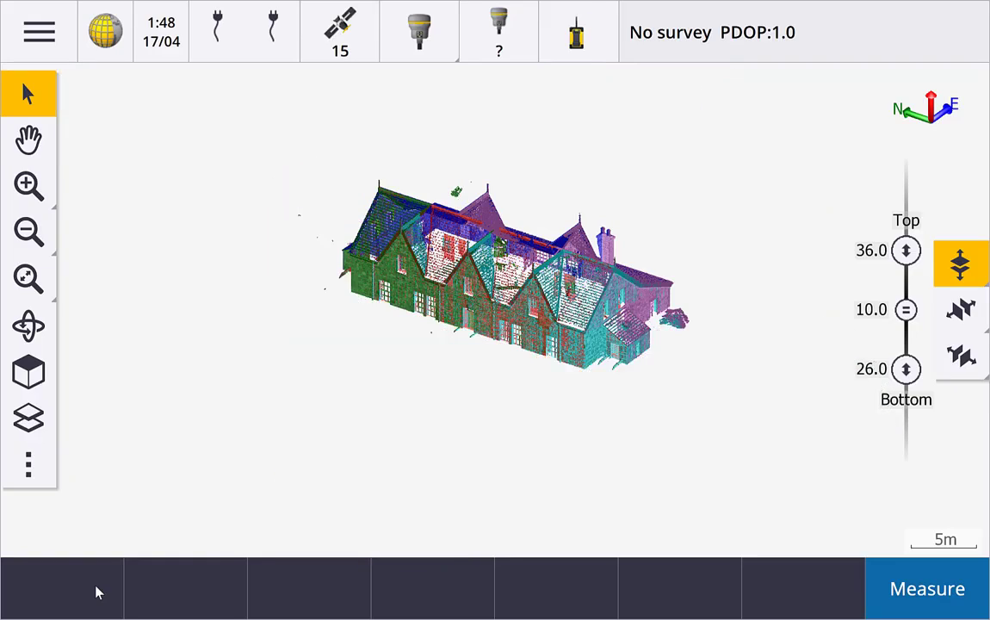